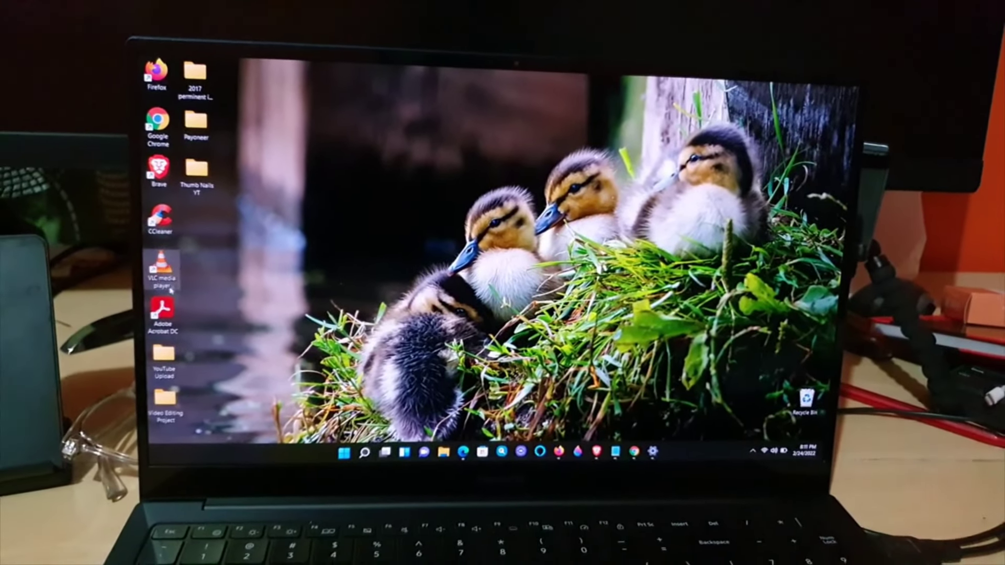
# Search Windows for 'edge' and launch Microsoft Edge from the Best match result.
pyautogui.press('super+s')
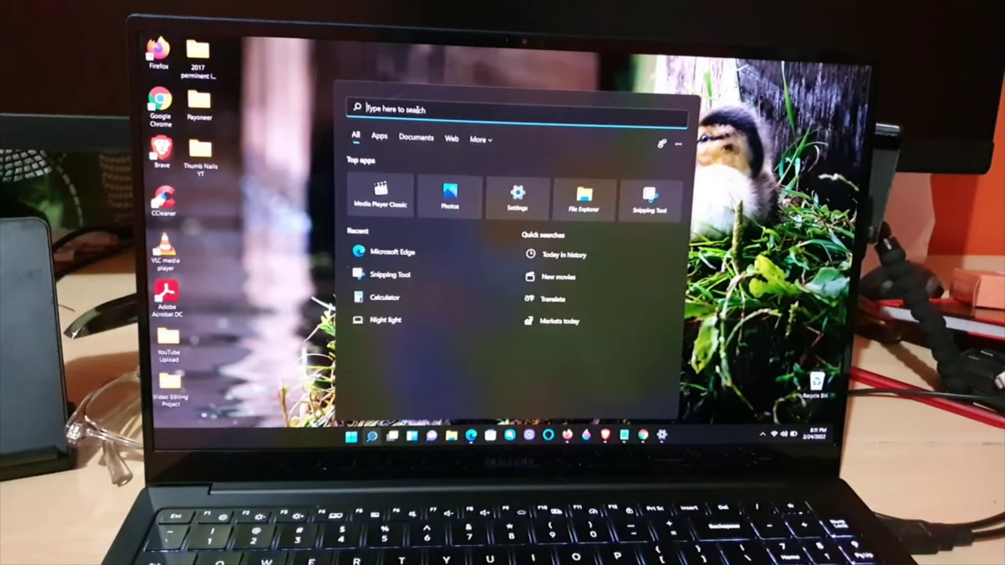
pyautogui.write('edge')
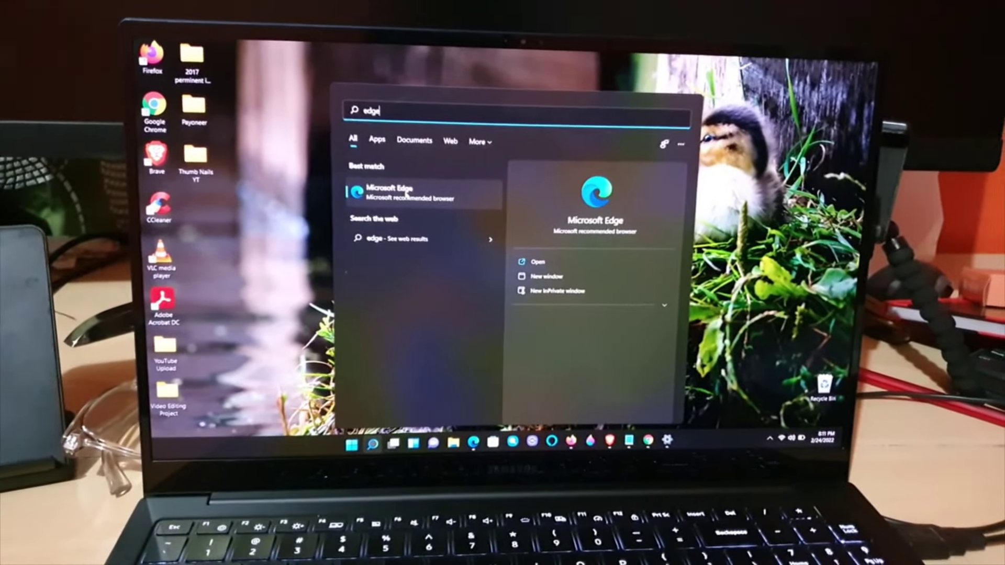
pyautogui.click(412, 199)
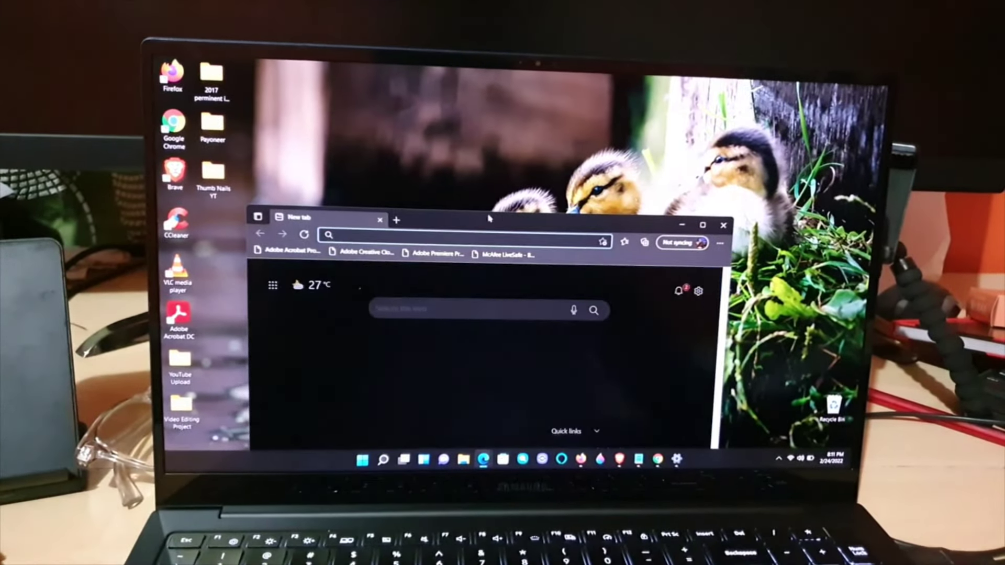
# Maximize the Edge window and open Settings from the Settings and more menu.
pyautogui.doubleClick(489, 218)
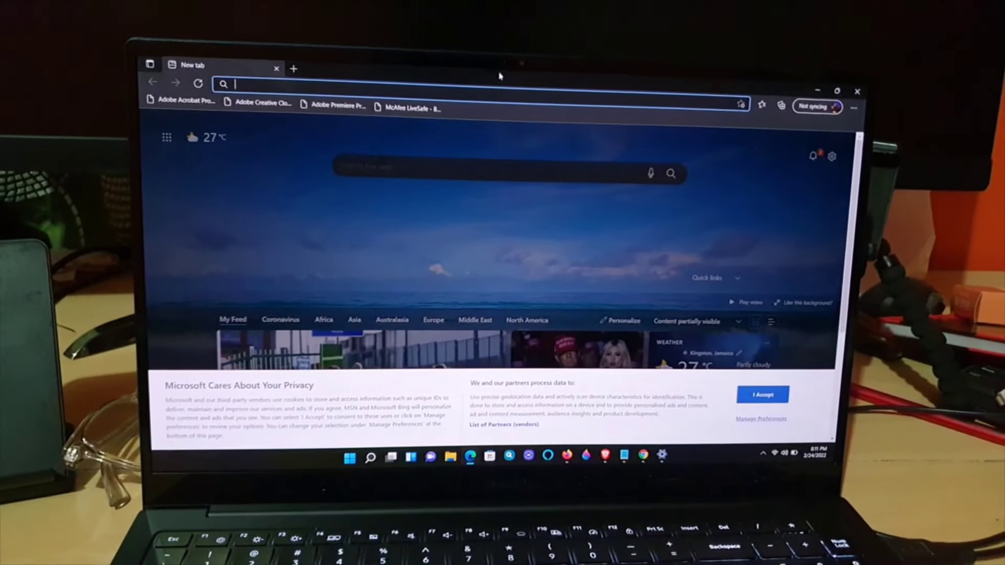
pyautogui.click(856, 110)
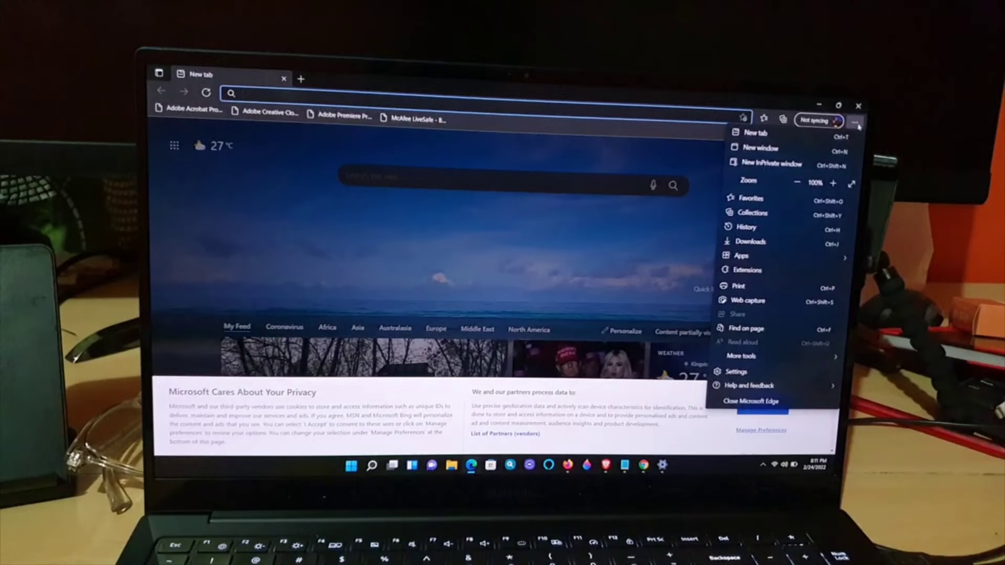
pyautogui.click(736, 372)
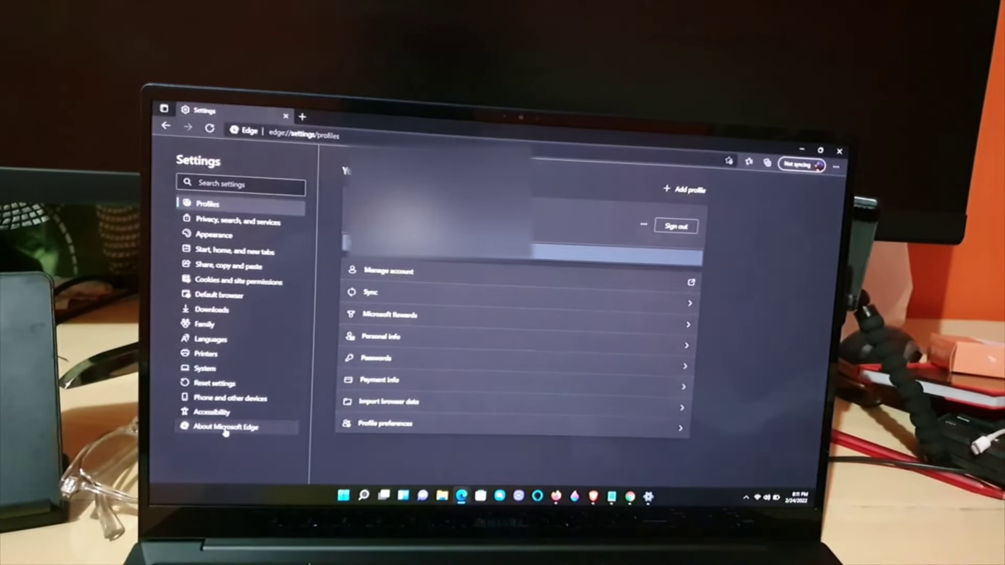
# Open the About Microsoft Edge page and restart Edge to apply the pending update.
pyautogui.click(225, 428)
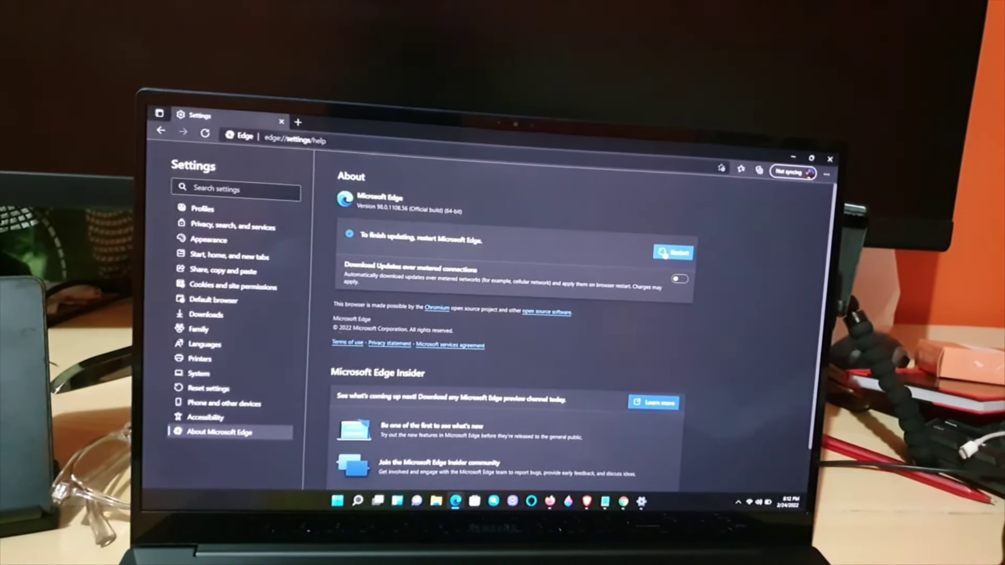
pyautogui.click(673, 253)
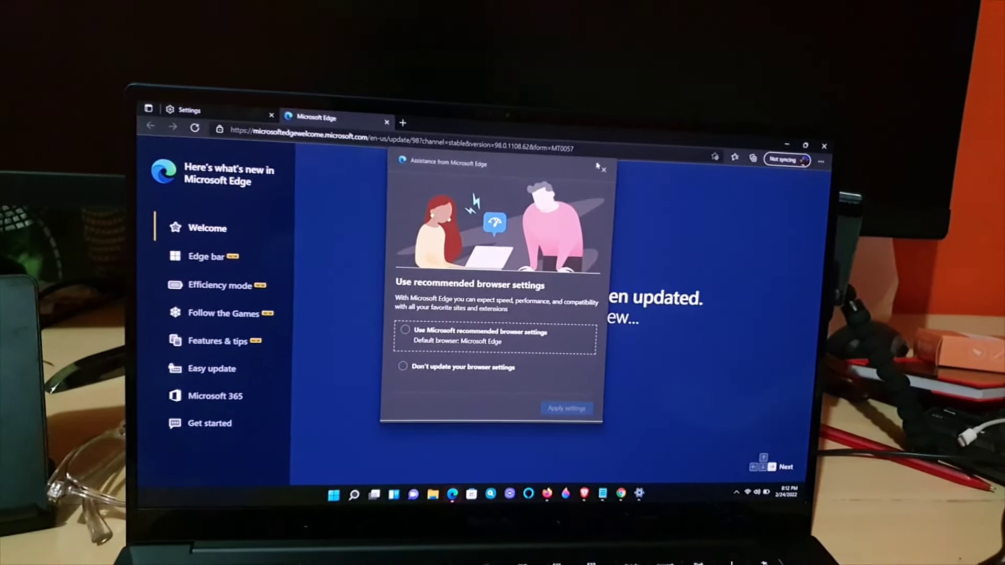
# Dismiss the recommended-settings prompt and advance through the welcome slides to Get started.
pyautogui.click(607, 175)
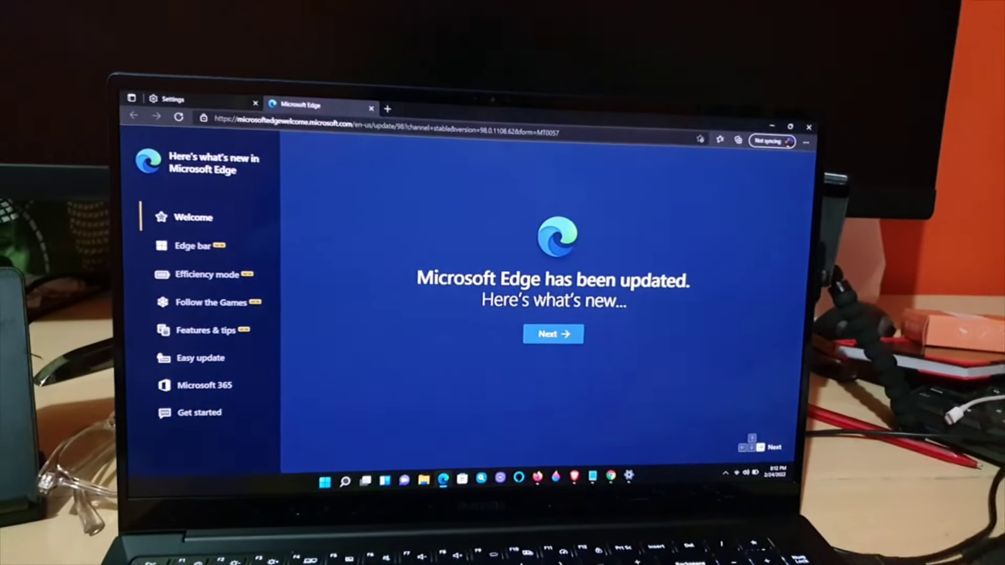
pyautogui.click(581, 336)
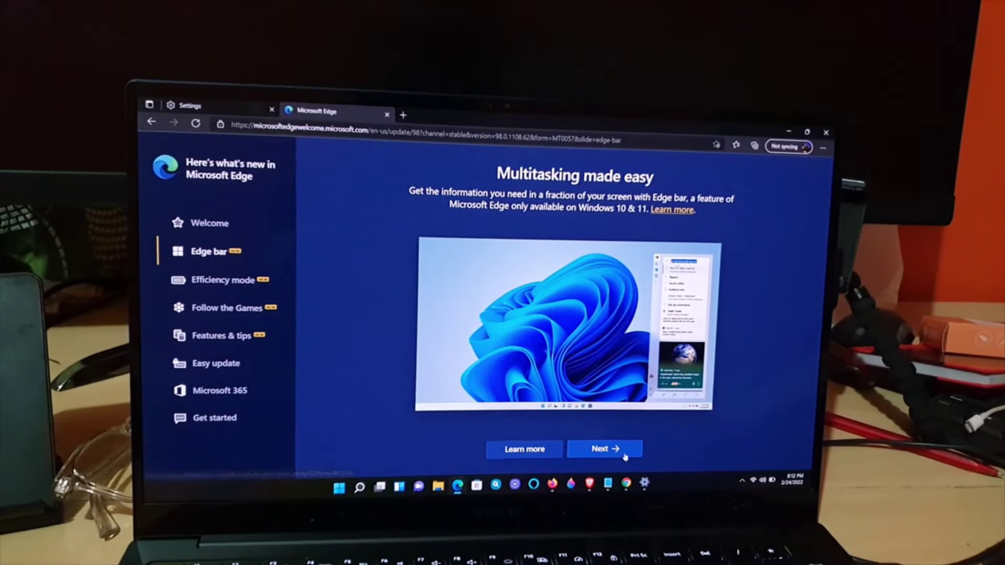
pyautogui.click(626, 454)
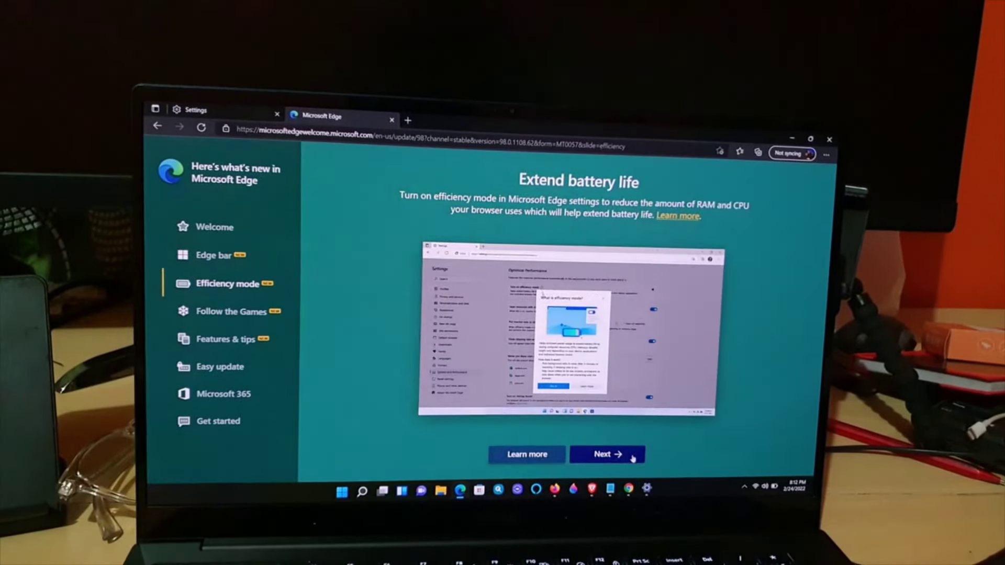
pyautogui.click(632, 457)
pyautogui.click(631, 458)
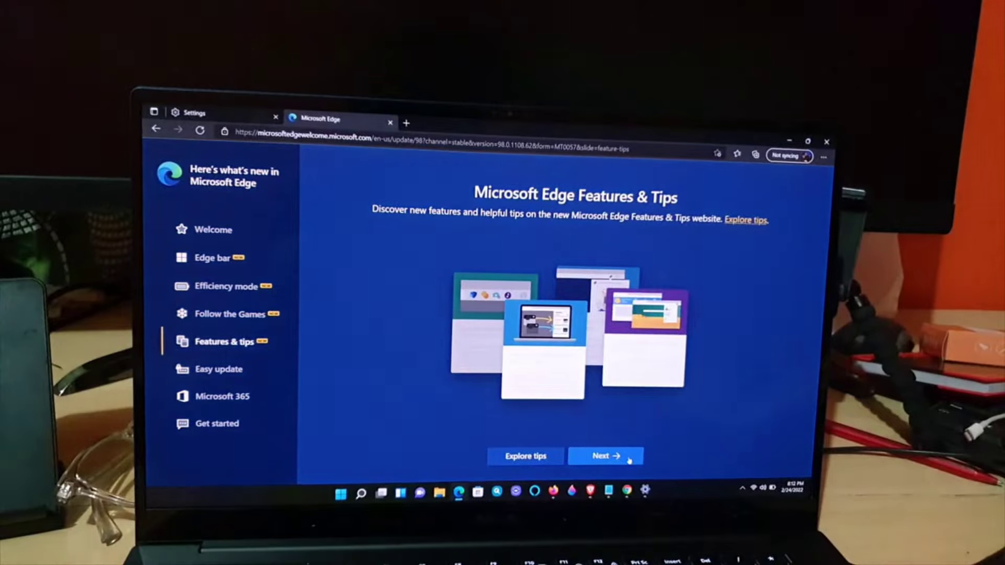
pyautogui.click(629, 458)
pyautogui.click(630, 460)
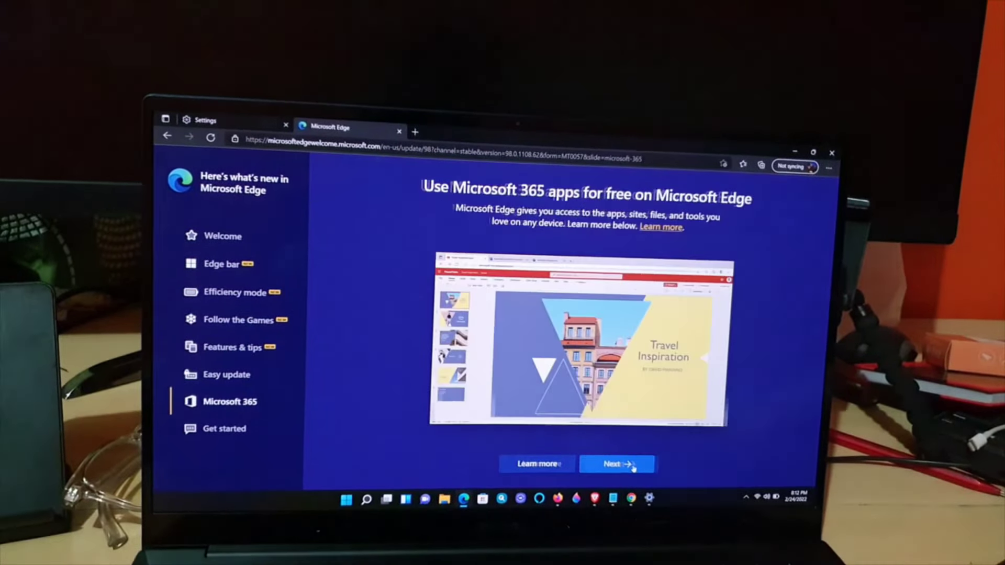
pyautogui.click(632, 467)
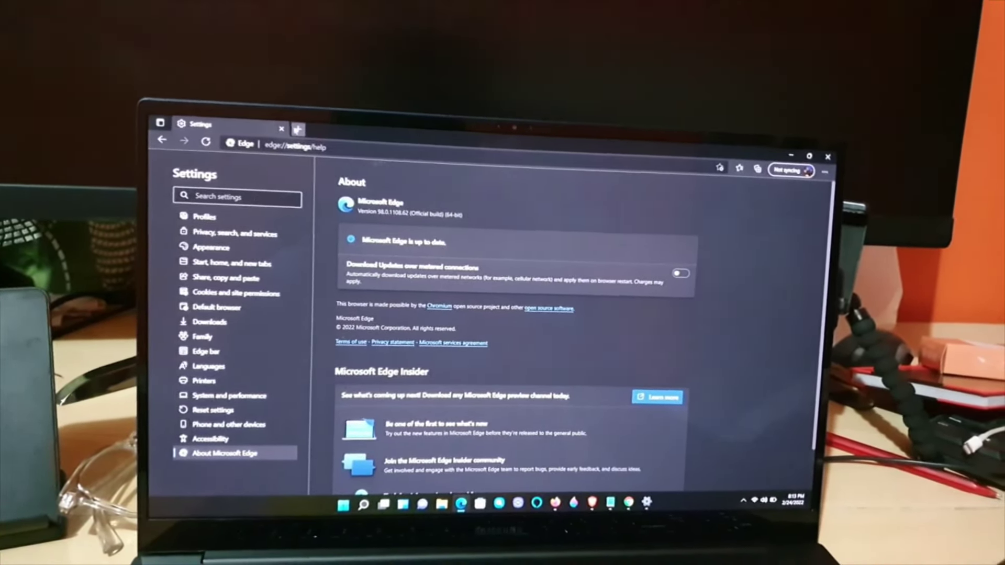
# Open a new tab showing the New tab page with its news feed.
pyautogui.click(303, 132)
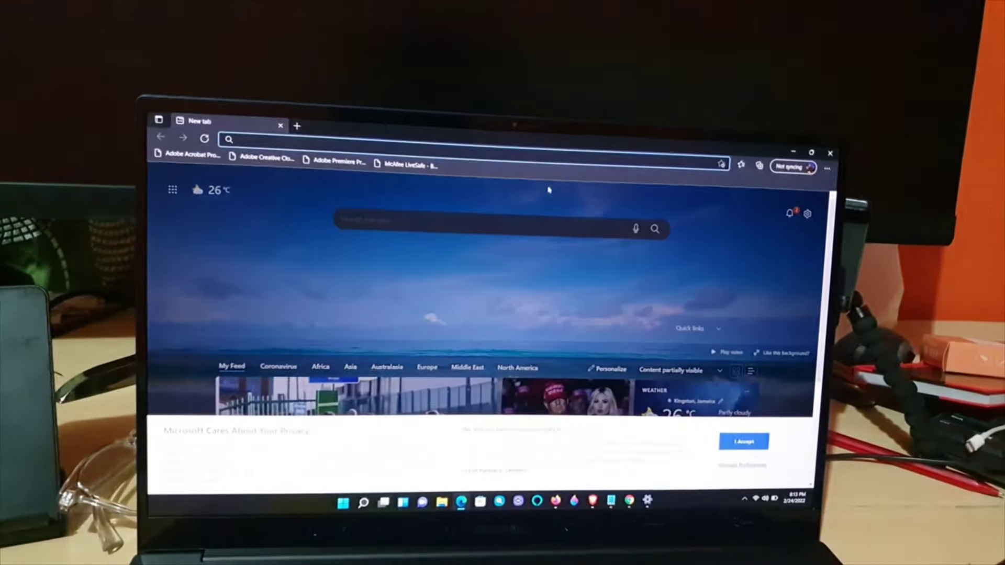